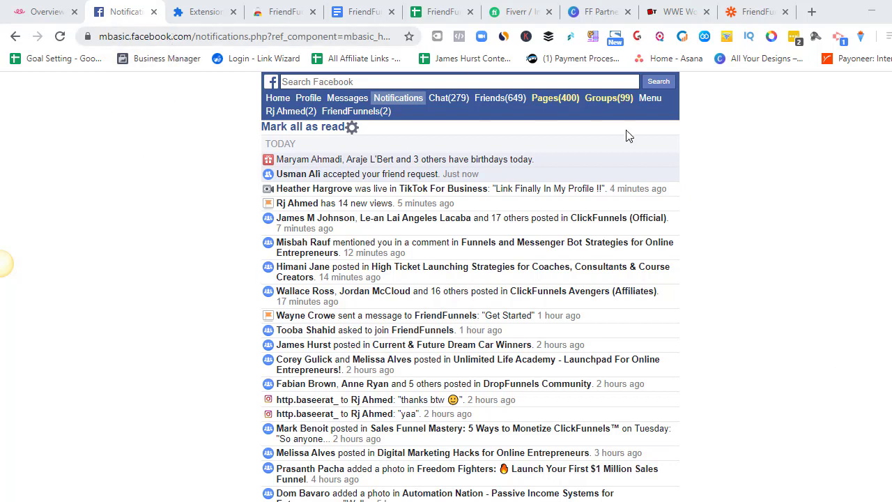
- Log in to the FriendFunnels extension with the account e-mail address and authentication code, and dismiss the login confirmation
click(859, 40)
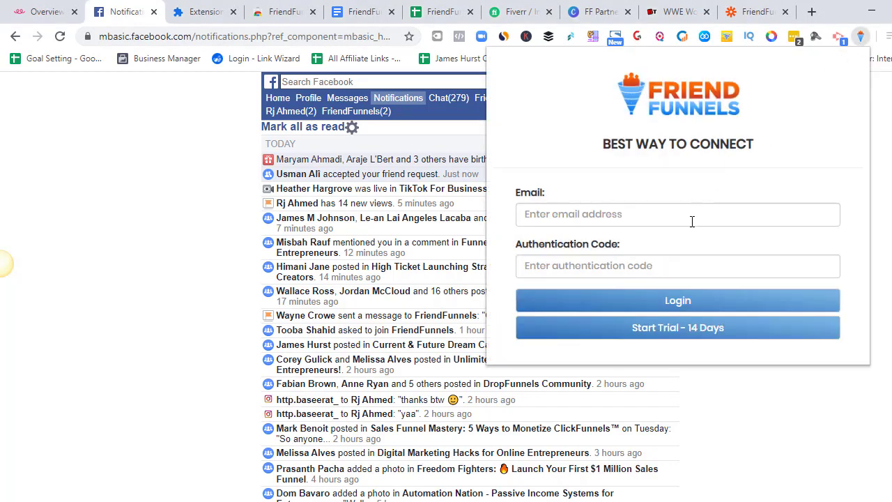
click(692, 221)
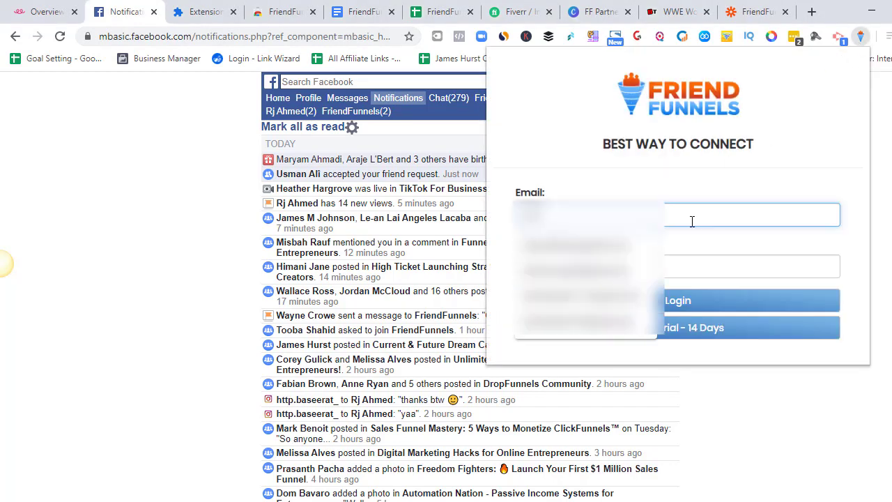
key(Down)
key(Down)
key(Down)
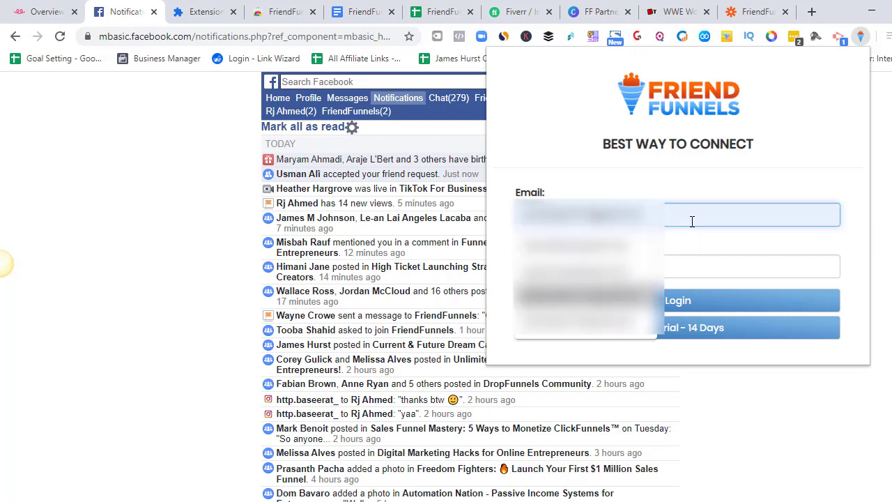
key(Return)
key(Tab)
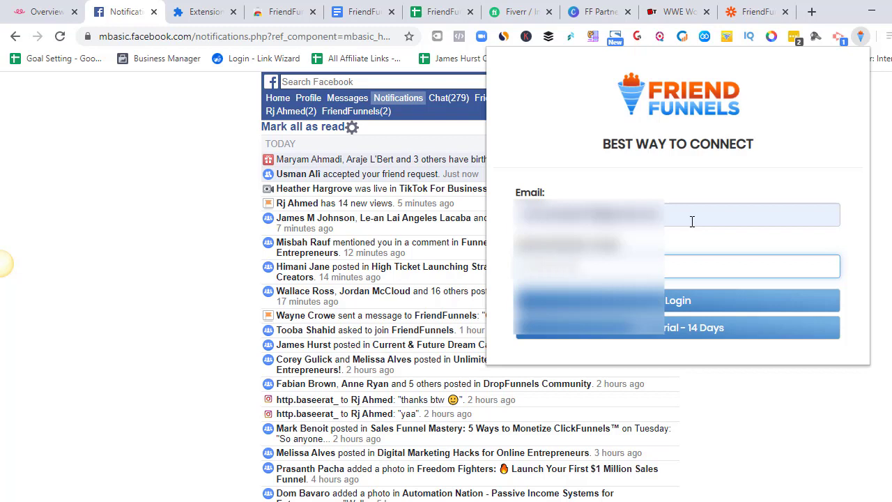
click(713, 300)
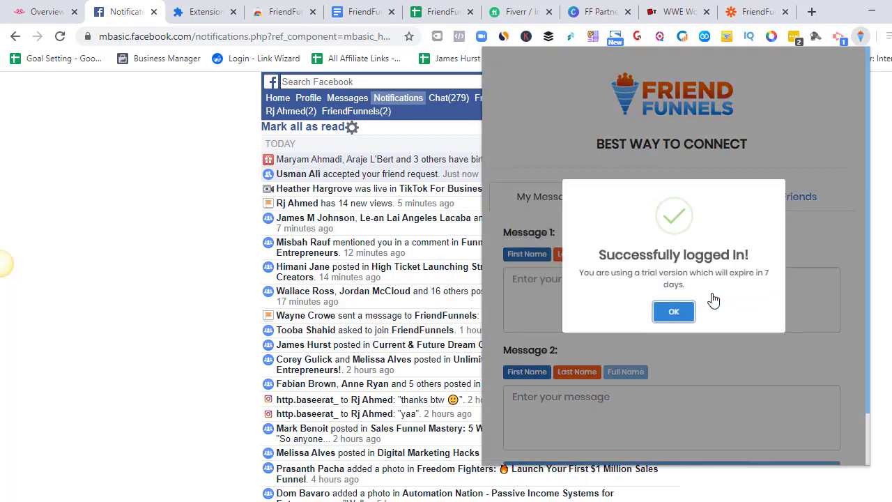
click(674, 316)
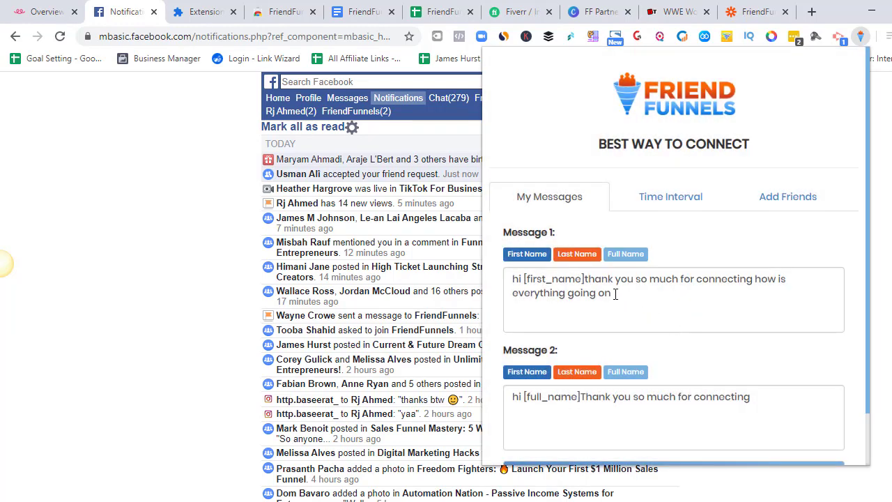
- Add a period at the end of the Message 1 text
scroll(609, 294, down, 1)
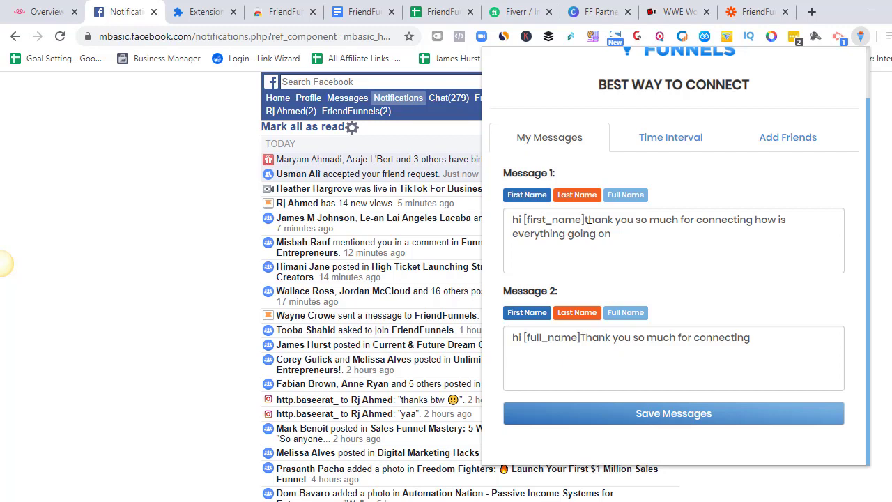
click(589, 230)
drag(512, 220, 611, 235)
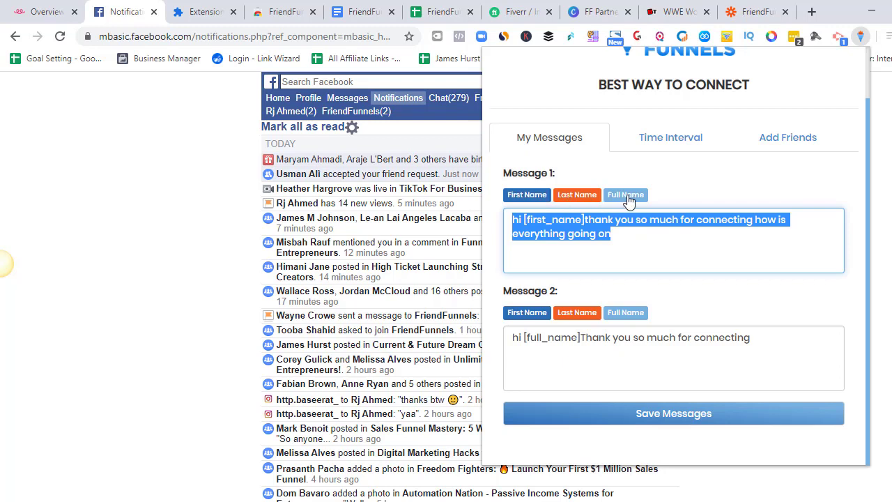
click(613, 222)
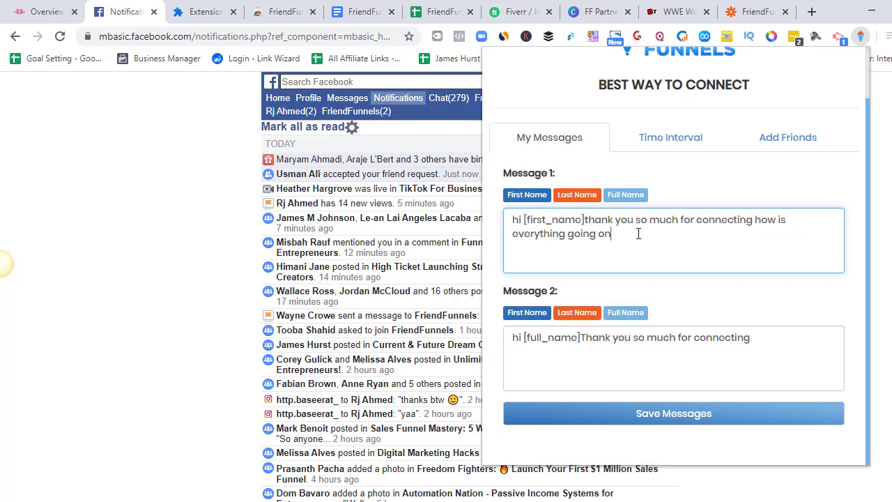
text(.)
- Replace Message 2 with "hi [full_name] , Thank you so much for connecting, what do you do.", using the full-name placeholder, and save the messages
click(621, 340)
triple_click(620, 339)
text(hi)
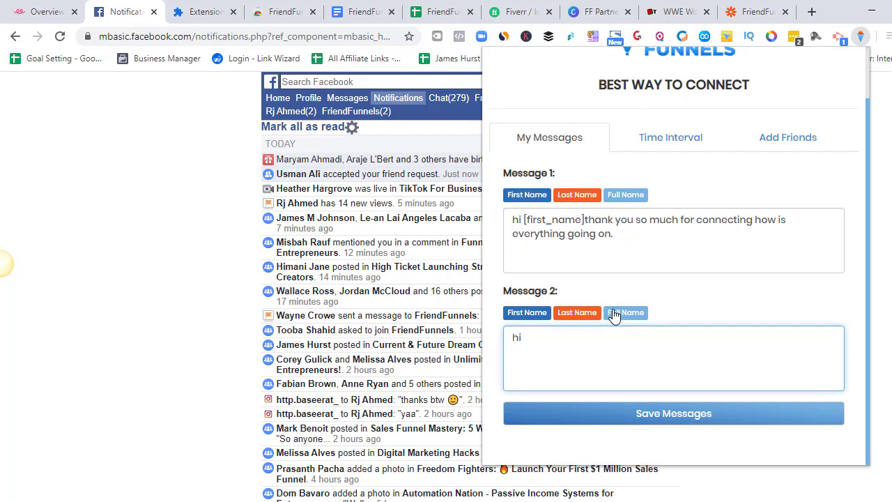
click(614, 315)
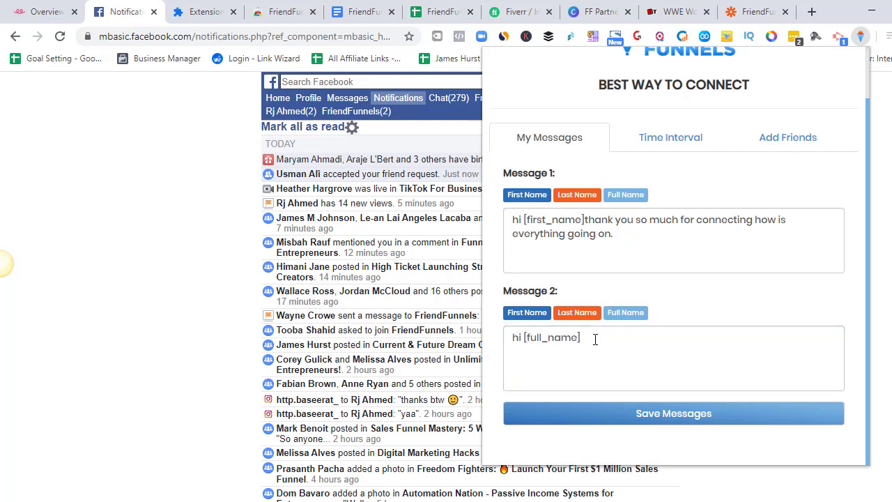
click(595, 339)
text(,)
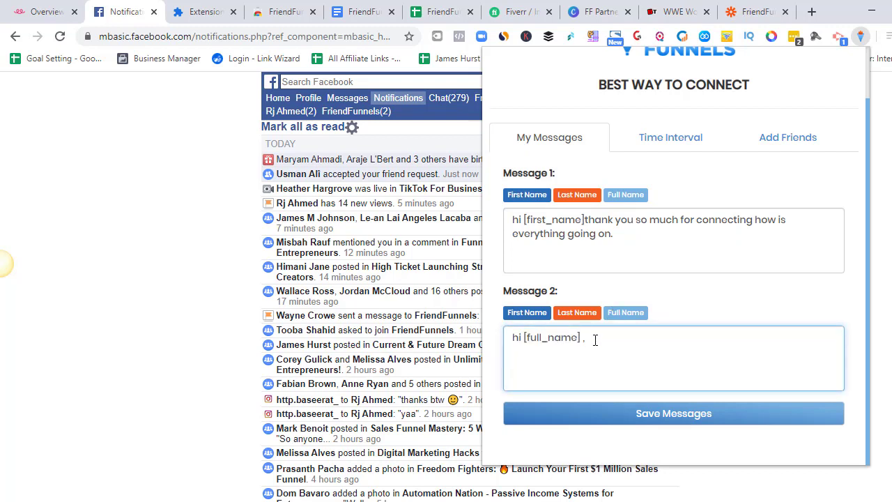
text( Thank you so much for connecting)
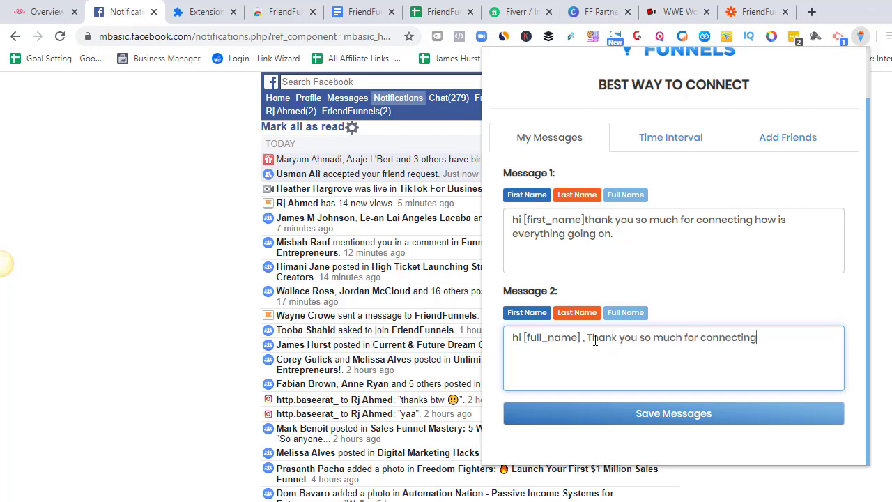
text(, what do you do.)
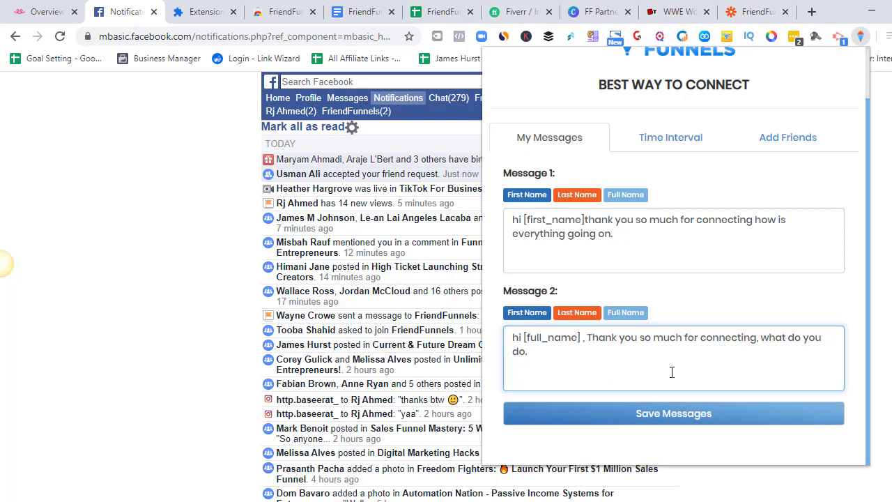
click(743, 415)
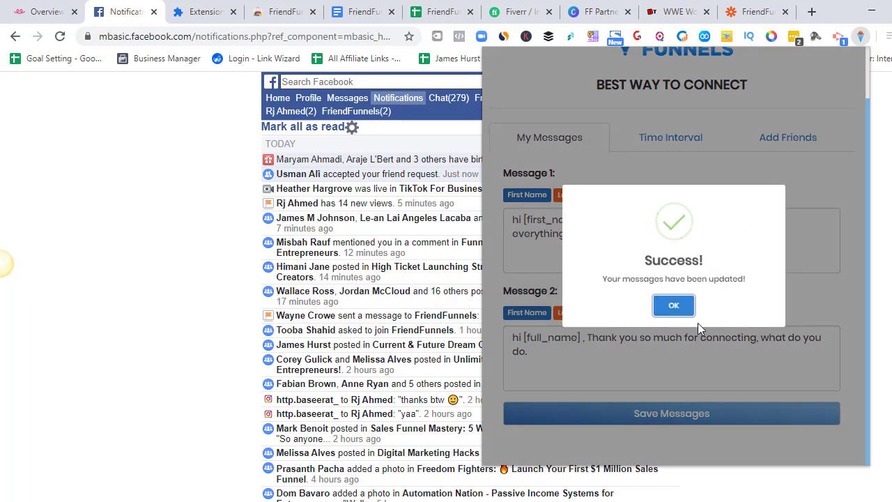
click(684, 307)
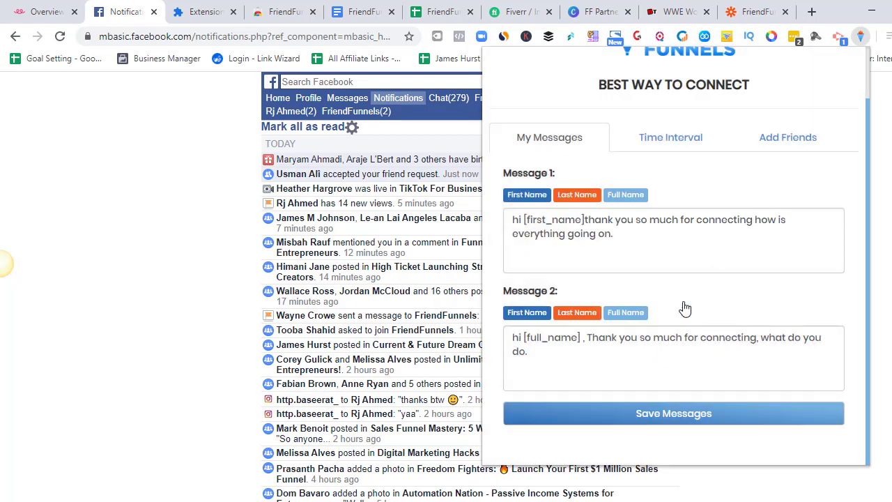
- Fetch the Facebook friend lists, select Business Friends as the list for new friends, and save the changes
click(810, 145)
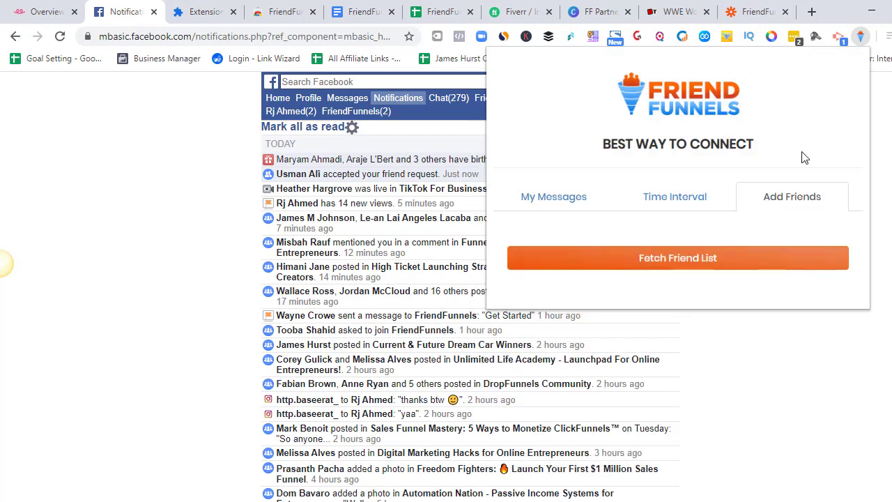
click(730, 262)
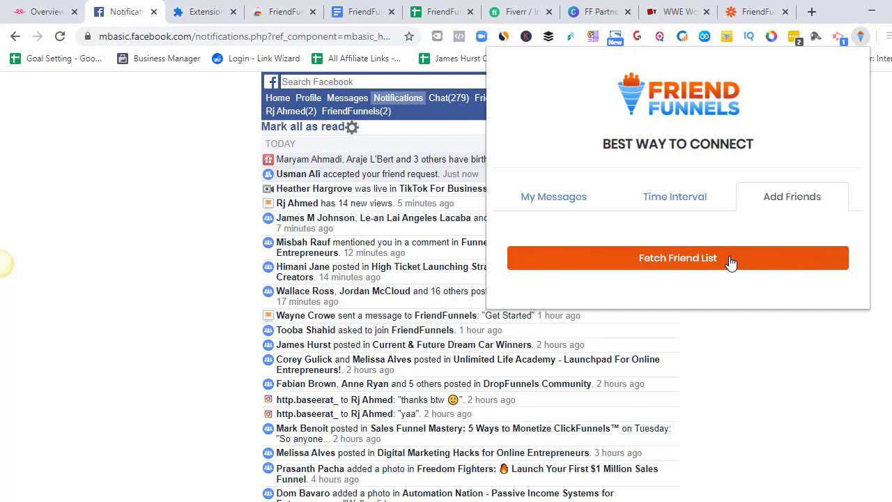
click(731, 262)
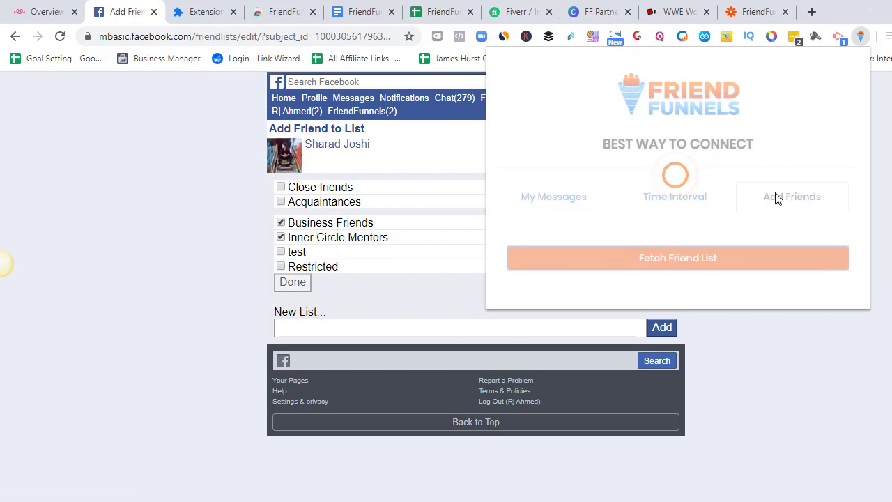
click(668, 276)
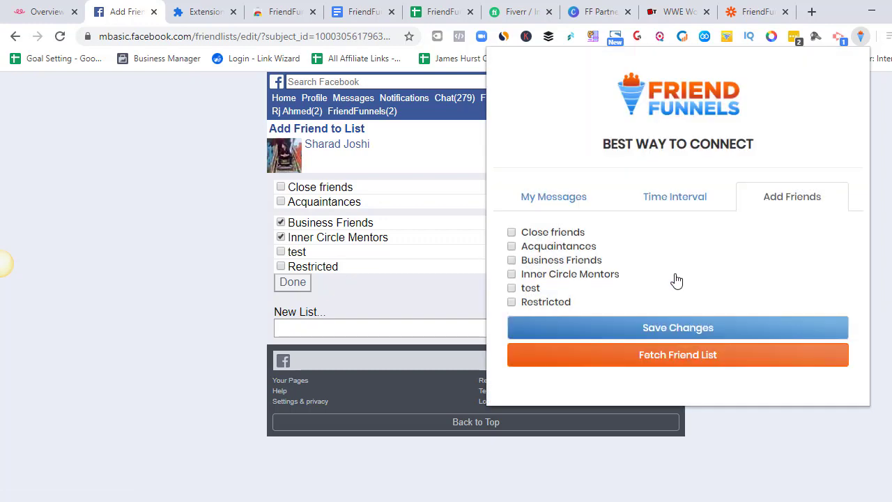
click(512, 261)
click(687, 334)
click(677, 279)
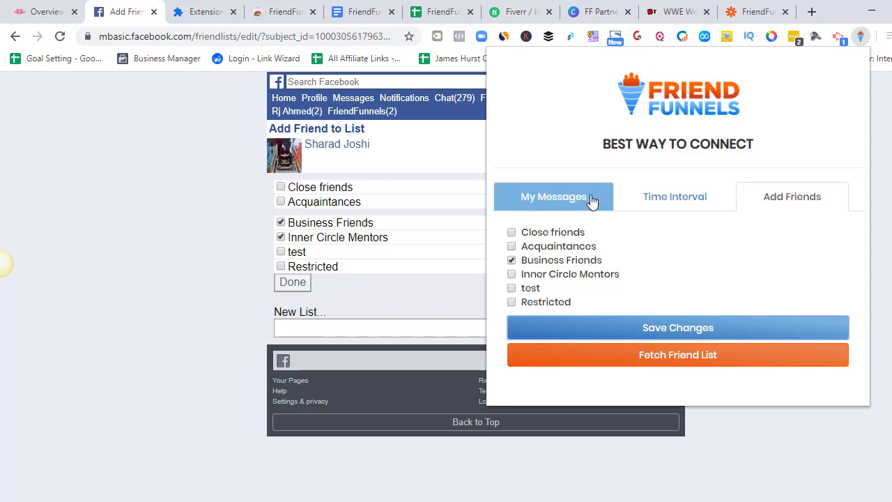
- Review the saved message templates and the friend list selection, and close the extension
click(521, 206)
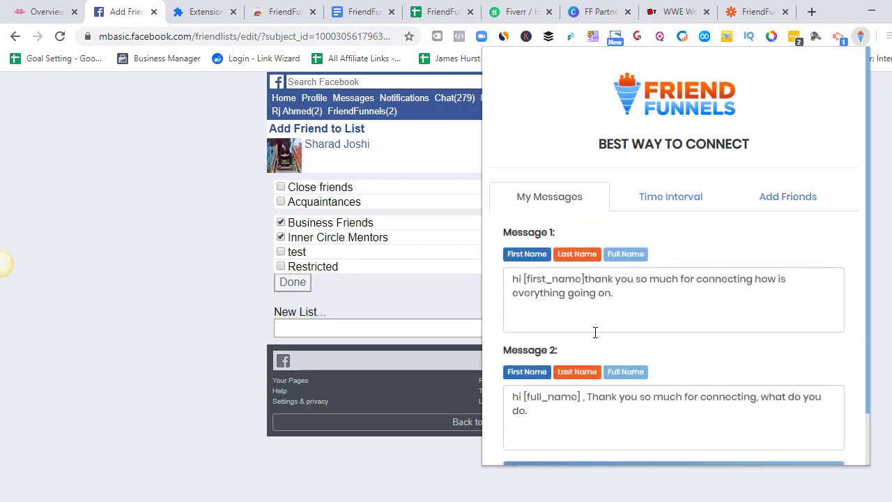
scroll(595, 332, down, 2)
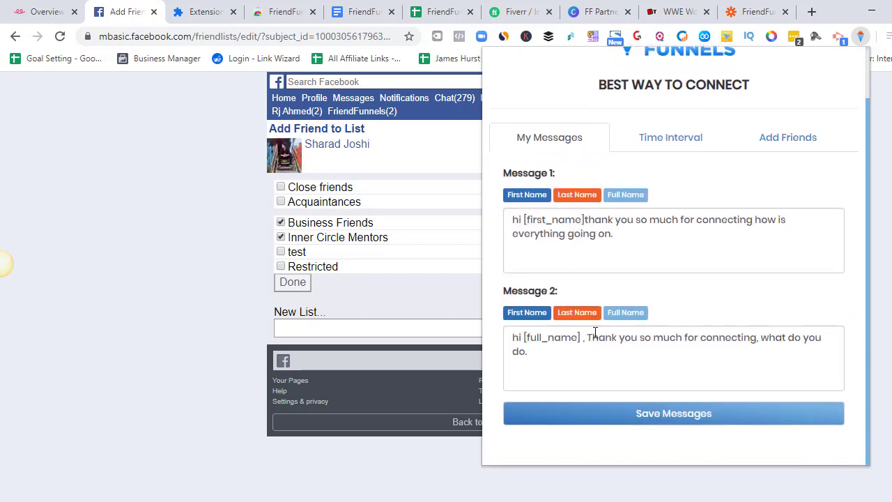
click(757, 132)
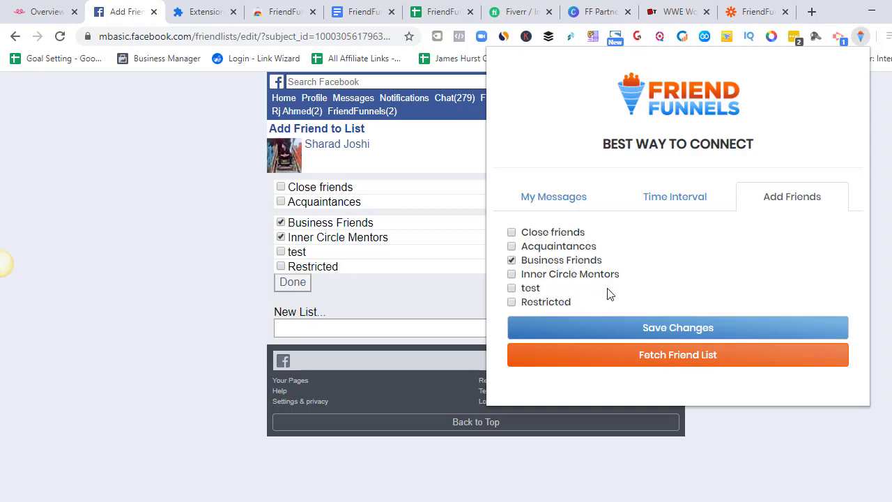
click(695, 205)
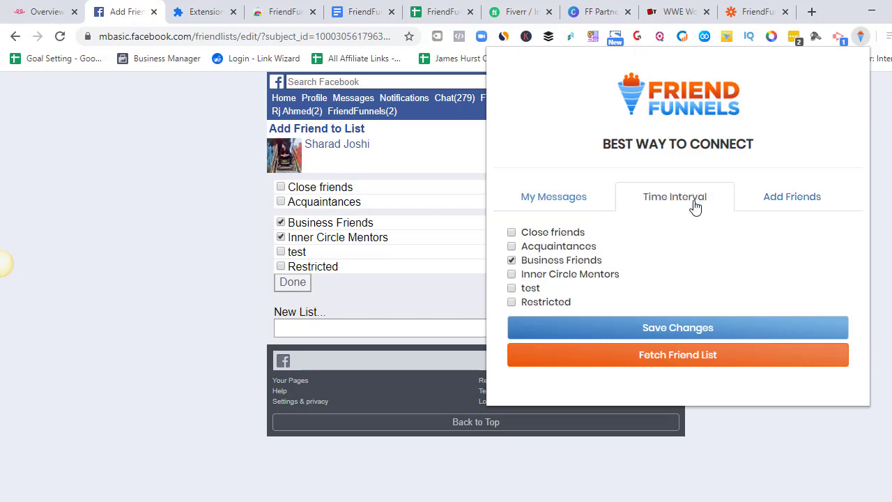
click(862, 37)
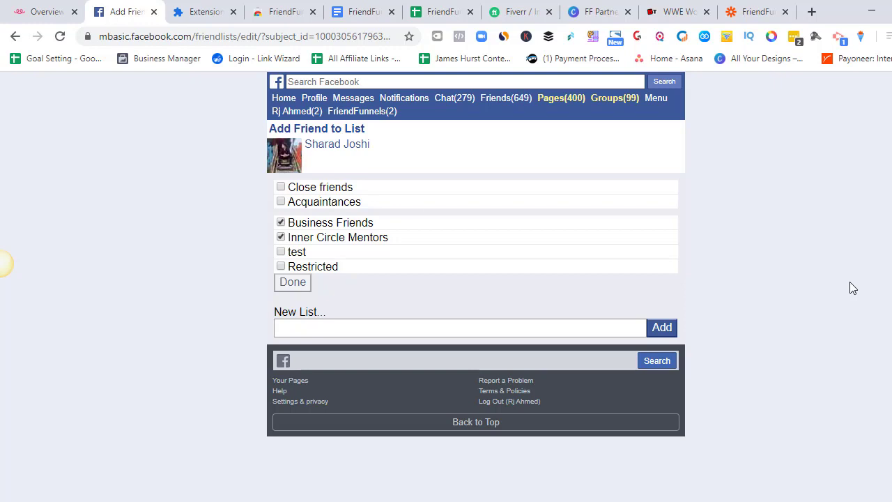
- Open all Facebook friend requests and accept the one from the Faculty of Science contact and the one with 26 mutual friends
click(503, 101)
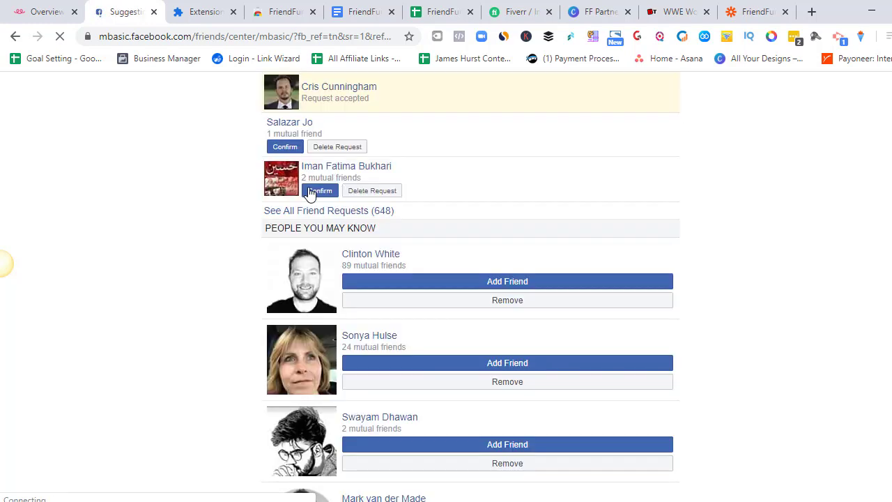
triple_click(327, 212)
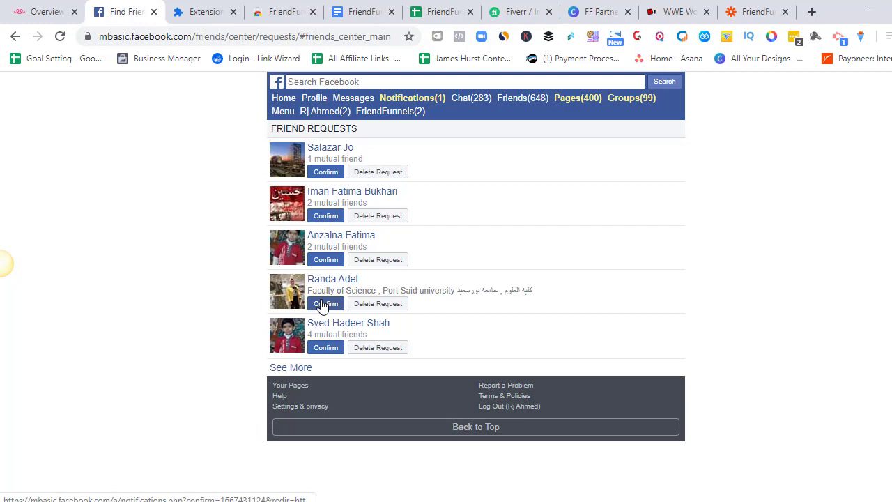
click(322, 304)
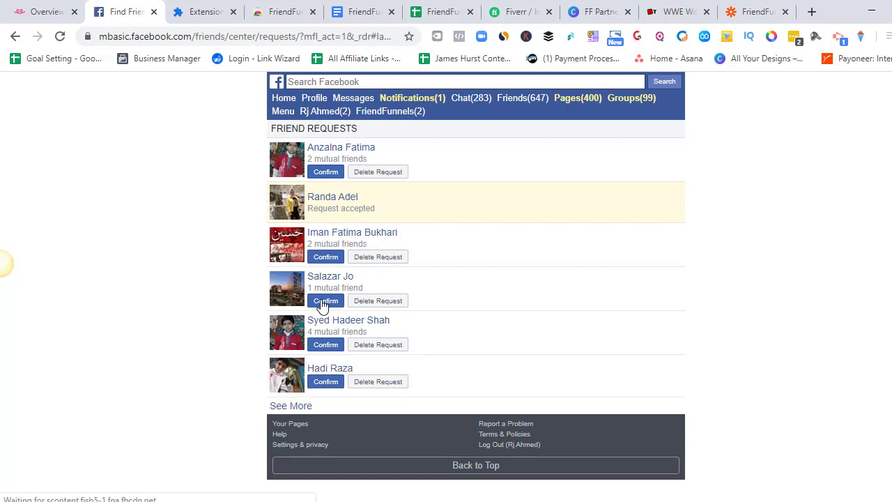
click(305, 408)
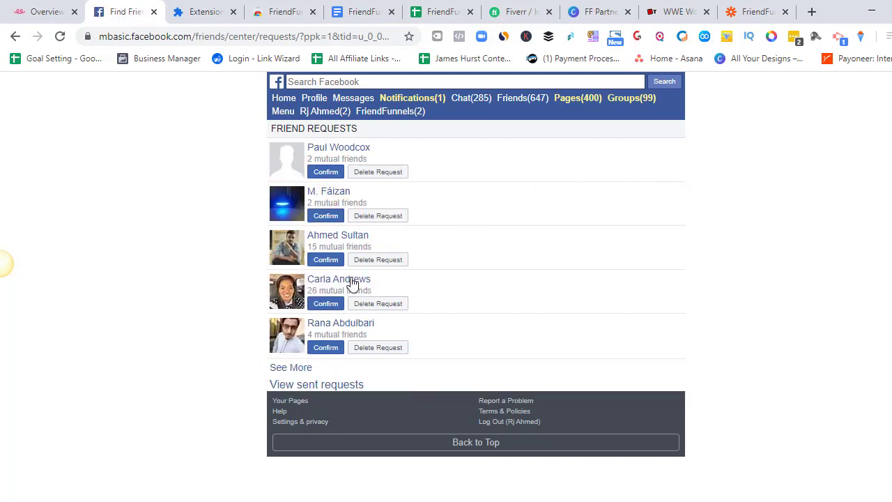
click(332, 304)
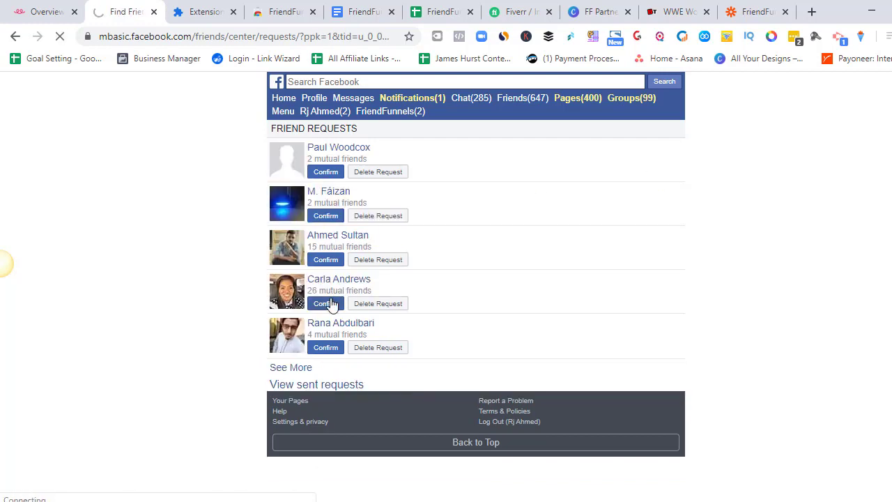
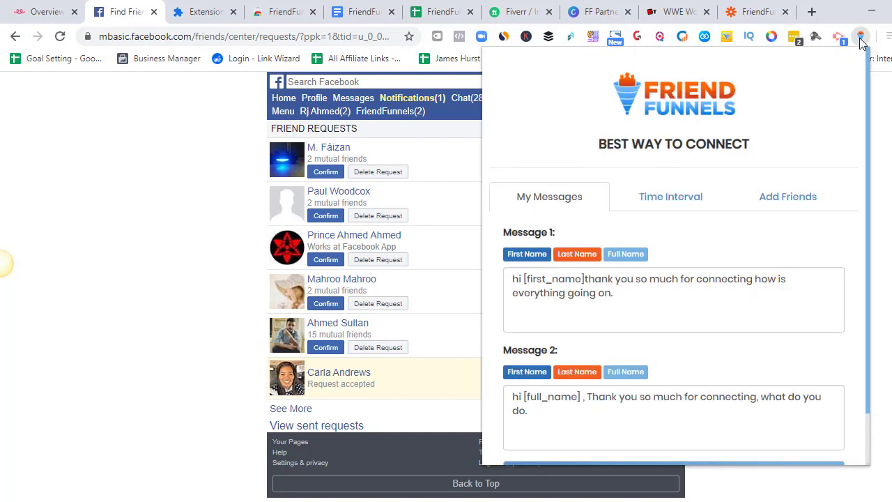
- Set the FriendFunnels time interval to 1 minute
click(716, 198)
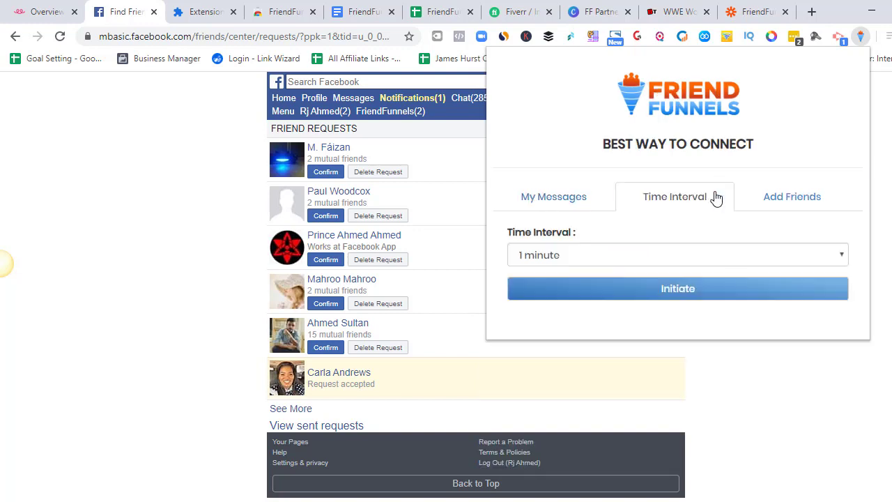
click(718, 257)
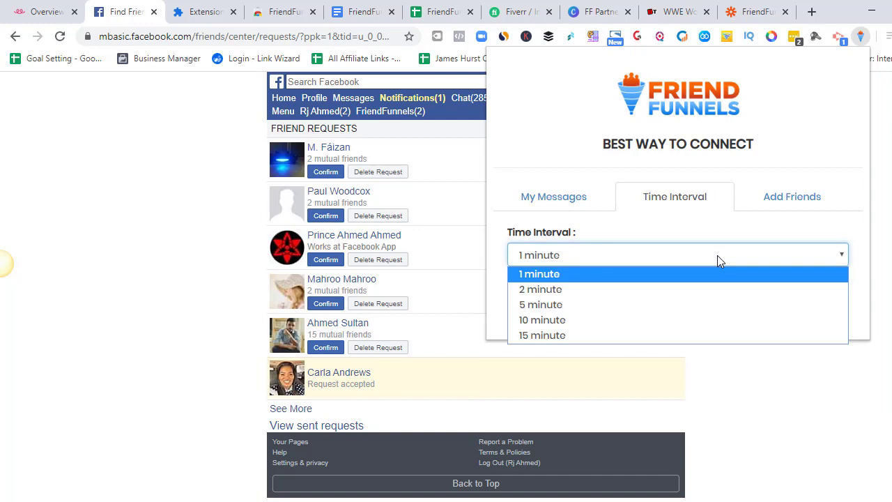
click(717, 255)
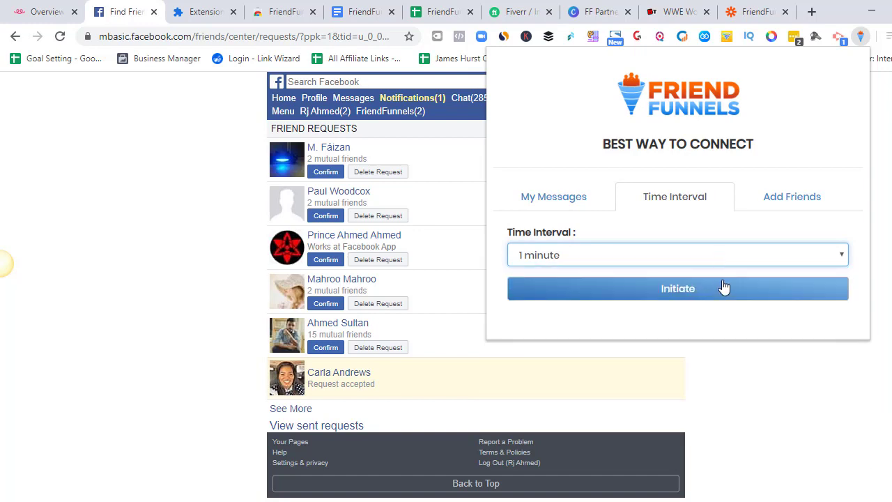
- Initiate the FriendFunnels automation for the newly accepted friends and close the extension
click(723, 288)
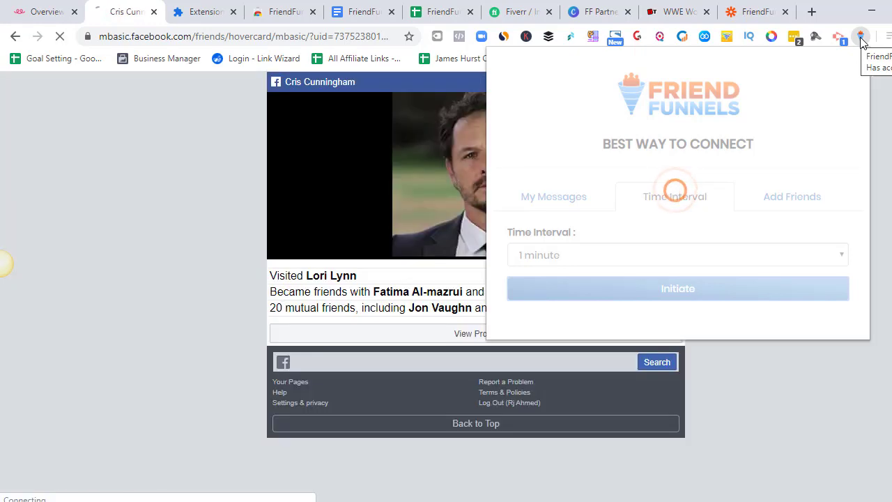
click(862, 39)
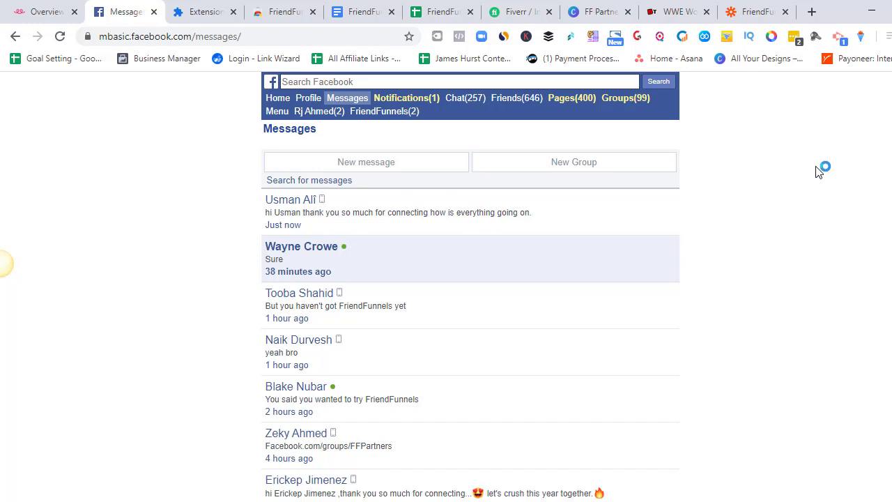
- Open google.com in a new browser tab while the automation runs, and return to the Facebook messages page
click(813, 12)
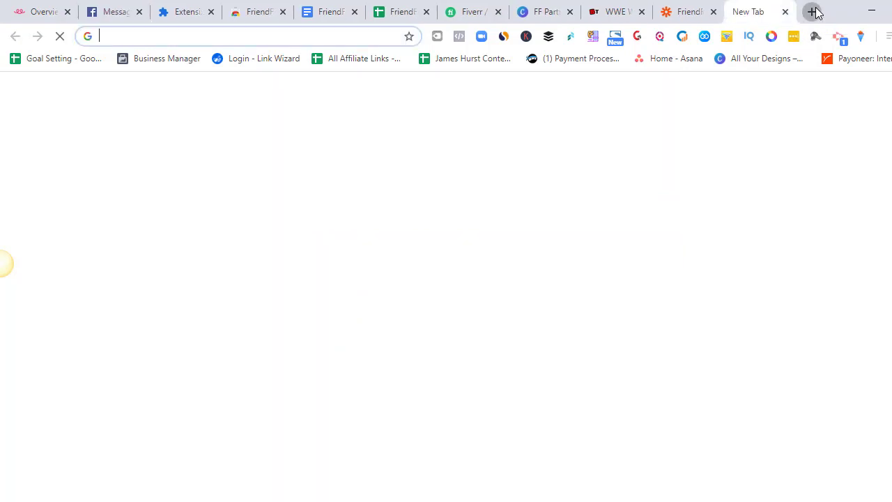
text(google.com)
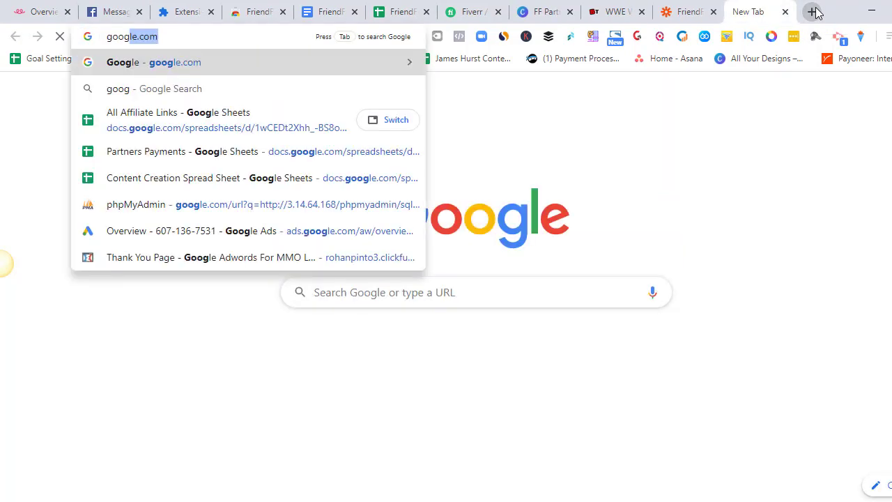
key(Return)
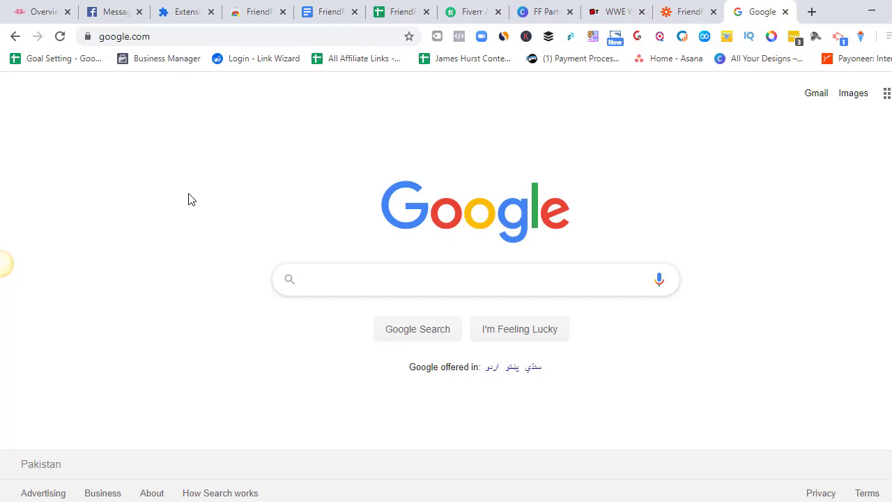
key(ctrl+2)
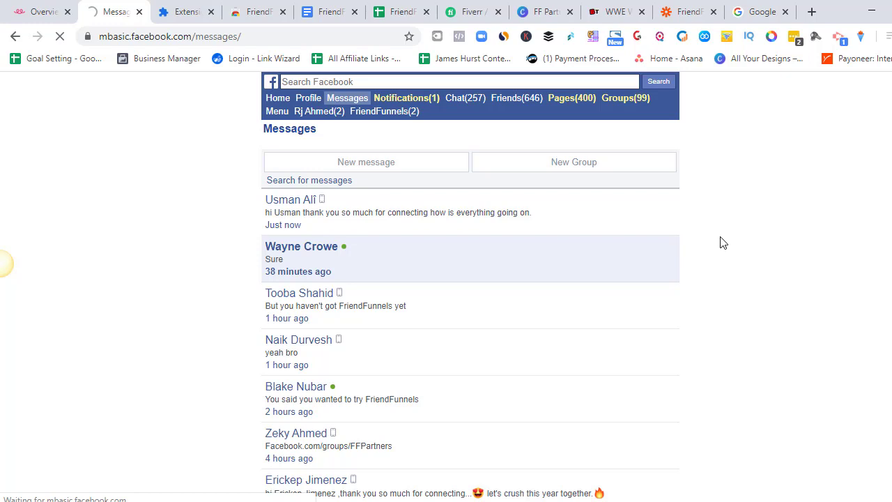